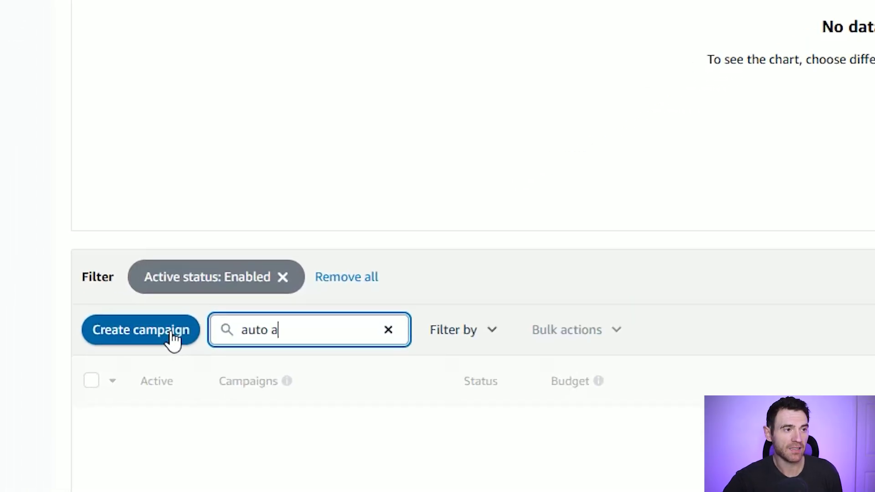
Start a new campaign in the Standard ad format and name its ad group Boho Auto
{"action": "left_click", "coordinate": [173, 339]}
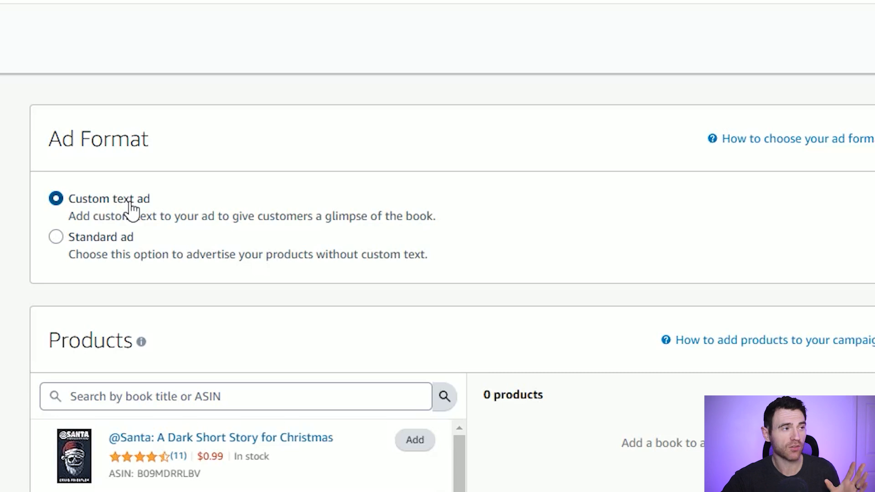
{"action": "left_click", "coordinate": [126, 242]}
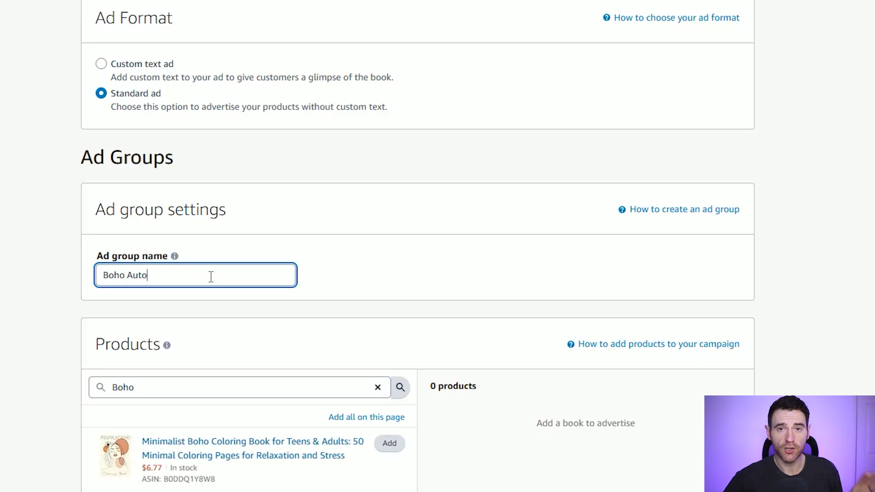
Add the Minimalist Boho Coloring Book for Teens & Adults to the campaign's advertised products
{"action": "scroll", "coordinate": [211, 276], "scroll_direction": "down", "scroll_amount": 2}
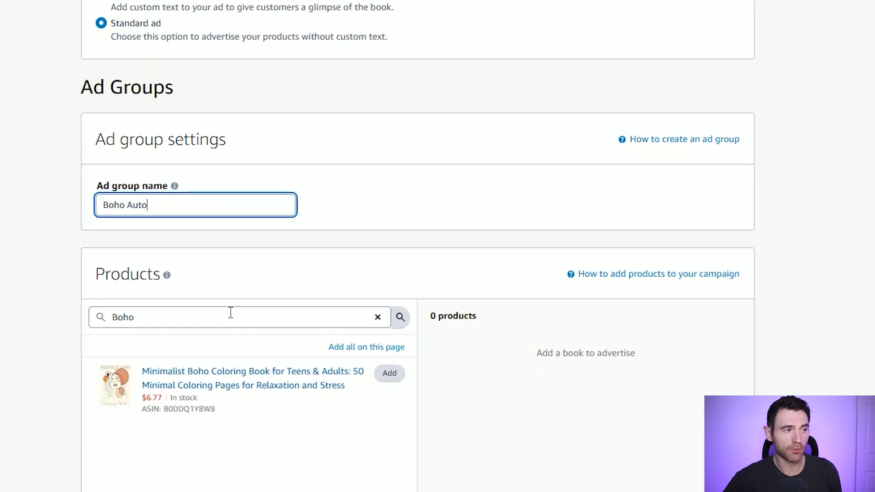
{"action": "left_click", "coordinate": [386, 373]}
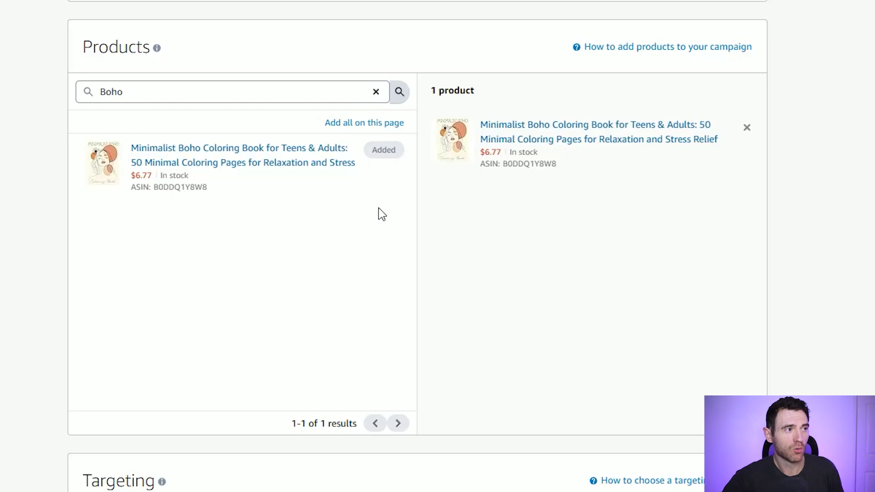
Keep automatic targeting and set its default bid to $0.41
{"action": "scroll", "coordinate": [378, 214], "scroll_direction": "down", "scroll_amount": 10}
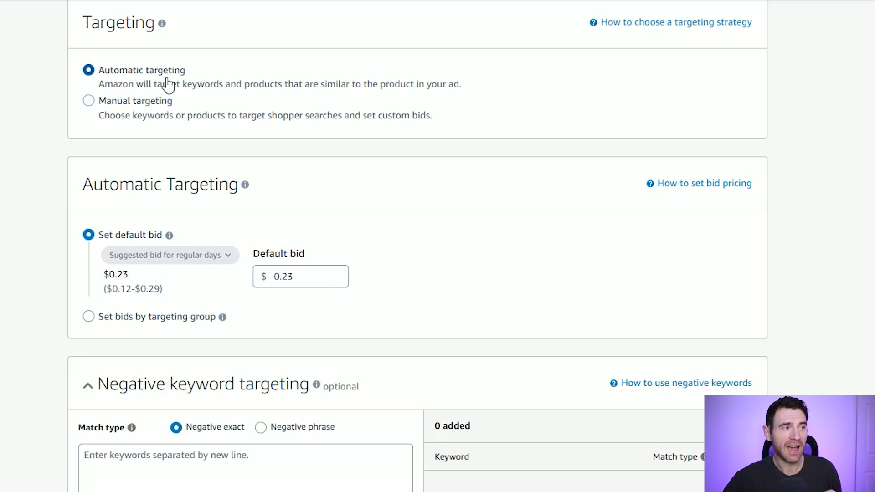
{"action": "scroll", "coordinate": [281, 100], "scroll_direction": "down", "scroll_amount": 3}
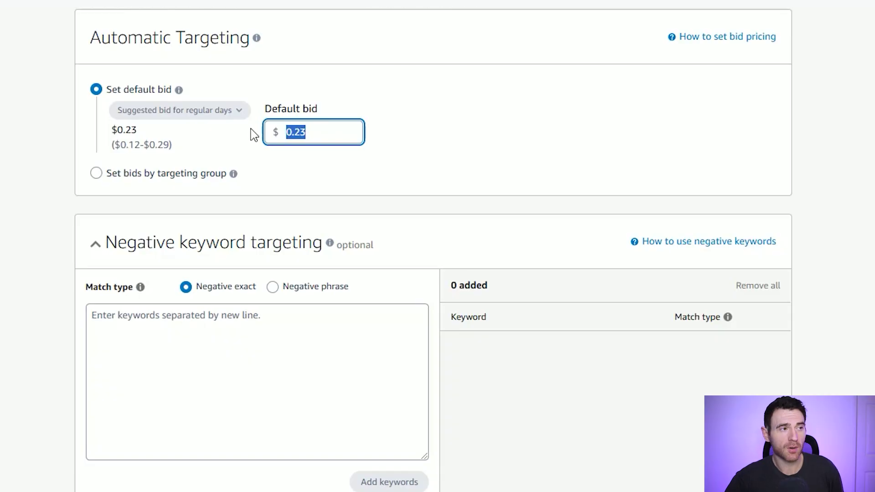
{"action": "type", "text": "0"}
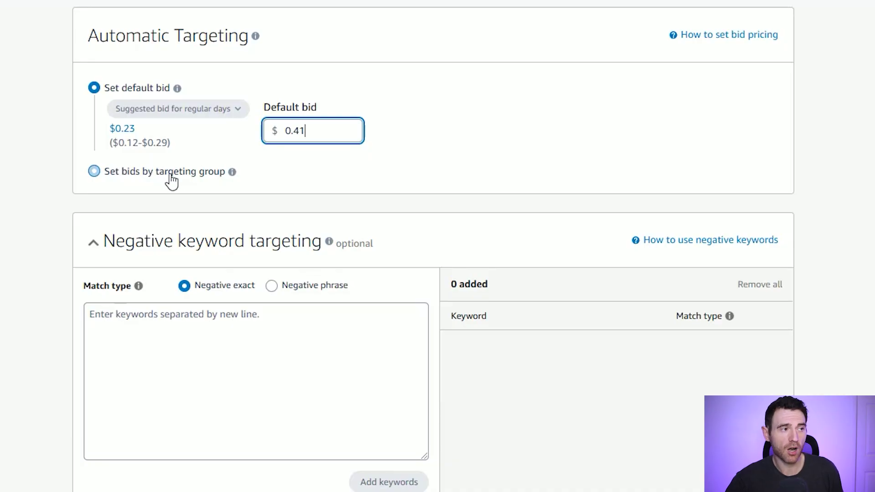
Set automatic targeting bids by targeting group: close match $0.41, loose match $0.21, substitutes $0.15 and complements $0.15
{"action": "left_click", "coordinate": [171, 178]}
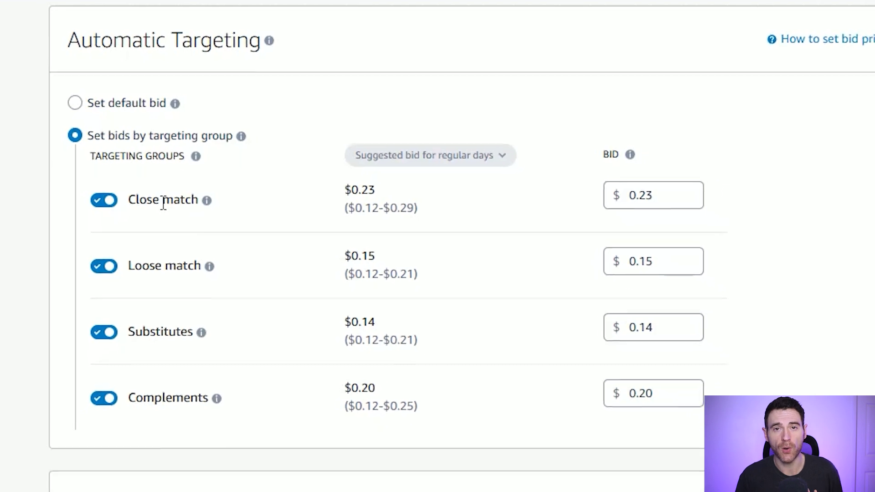
{"action": "mouse_move", "coordinate": [214, 210]}
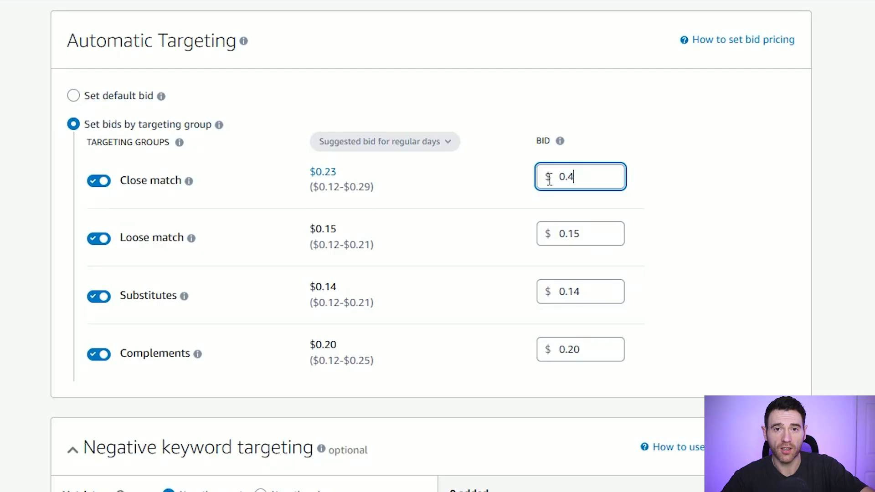
{"action": "type", "text": "1"}
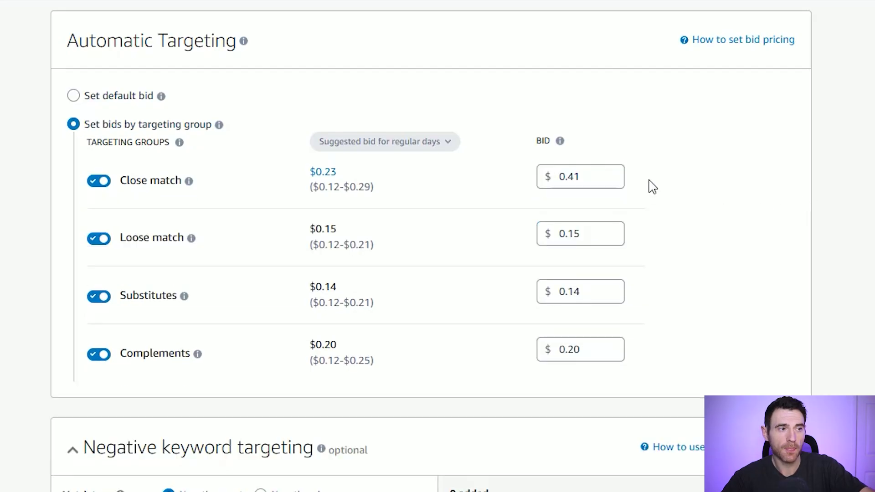
{"action": "mouse_move", "coordinate": [191, 240]}
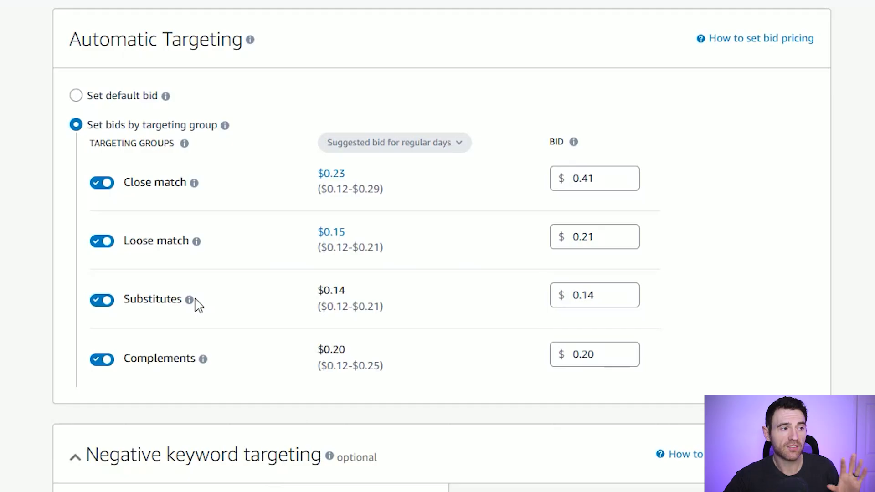
{"action": "left_click", "coordinate": [189, 299]}
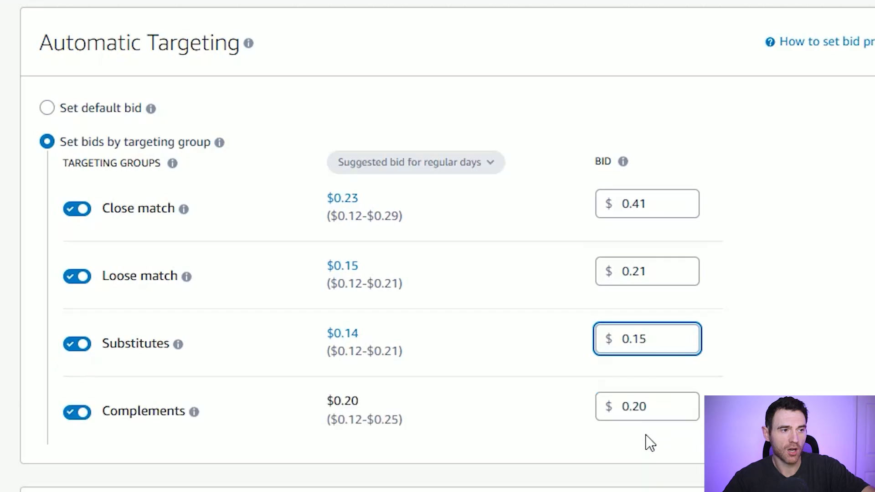
{"action": "double_click", "coordinate": [605, 416]}
{"action": "type", "text": "0.15"}
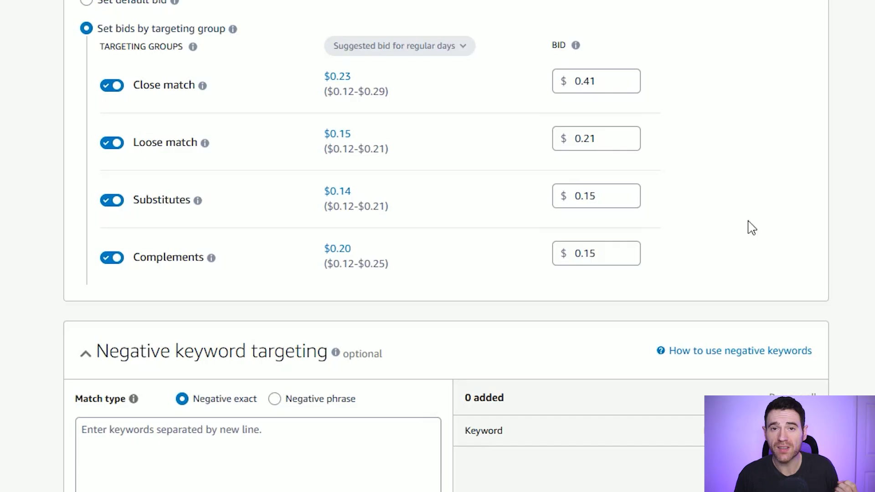
Add "coloring book for kids" to the negative keywords with the negative phrase match type
{"action": "scroll", "coordinate": [752, 225], "scroll_direction": "down", "scroll_amount": 5}
{"action": "left_click", "coordinate": [426, 224]}
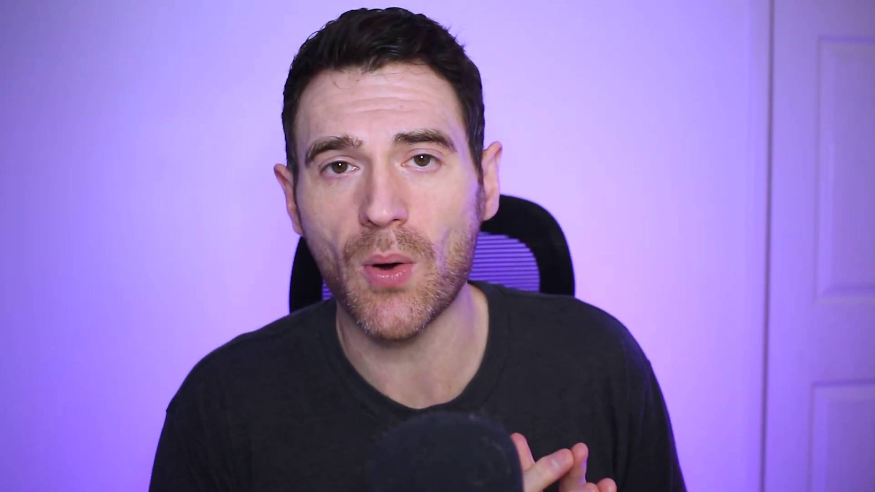
{"action": "type", "text": "for kids"}
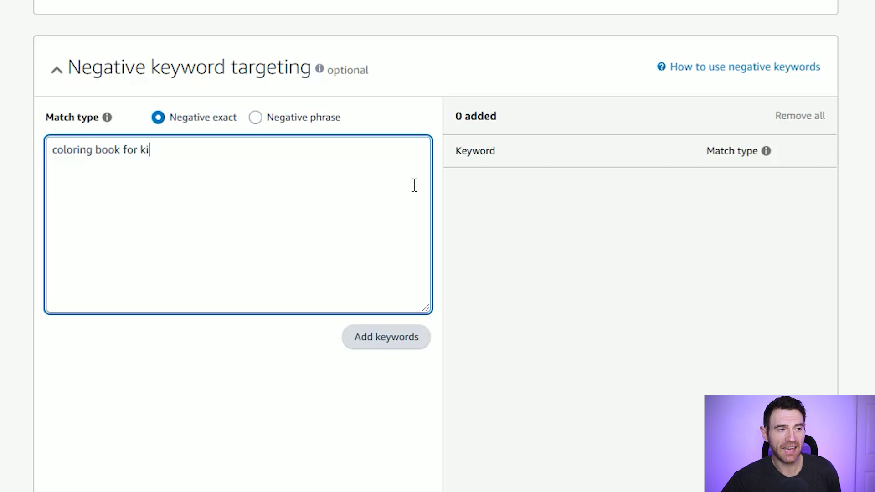
{"action": "left_click", "coordinate": [316, 119]}
{"action": "left_click", "coordinate": [372, 339]}
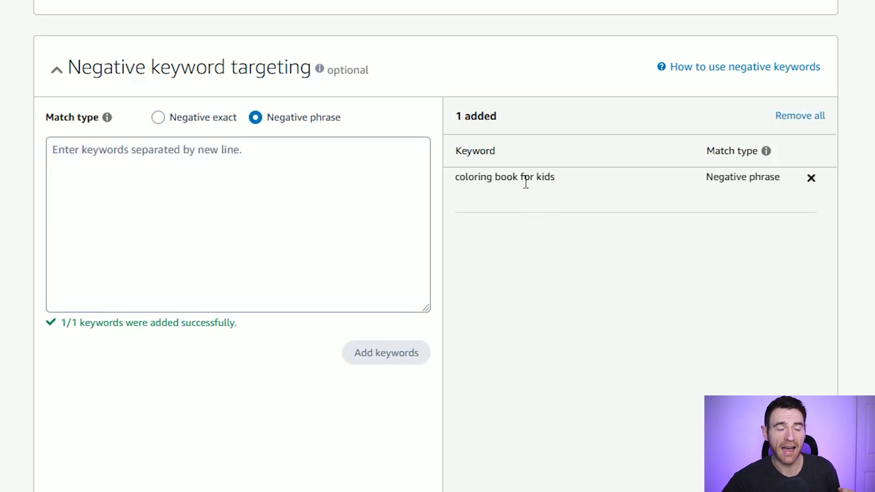
Add "bold and easy coloring book" to the negative keywords with the negative exact match type
{"action": "left_click", "coordinate": [385, 148]}
{"action": "type", "text": "bold and easy coloring book"}
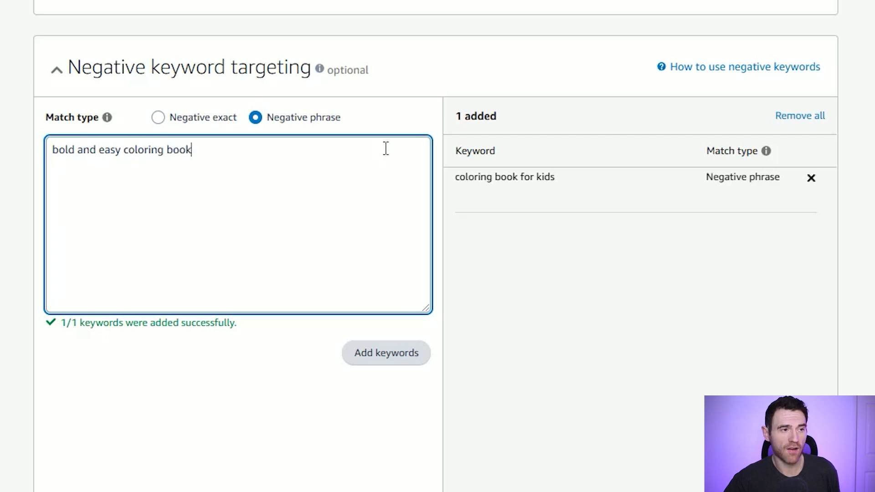
{"action": "left_click", "coordinate": [226, 118]}
{"action": "left_click", "coordinate": [380, 353]}
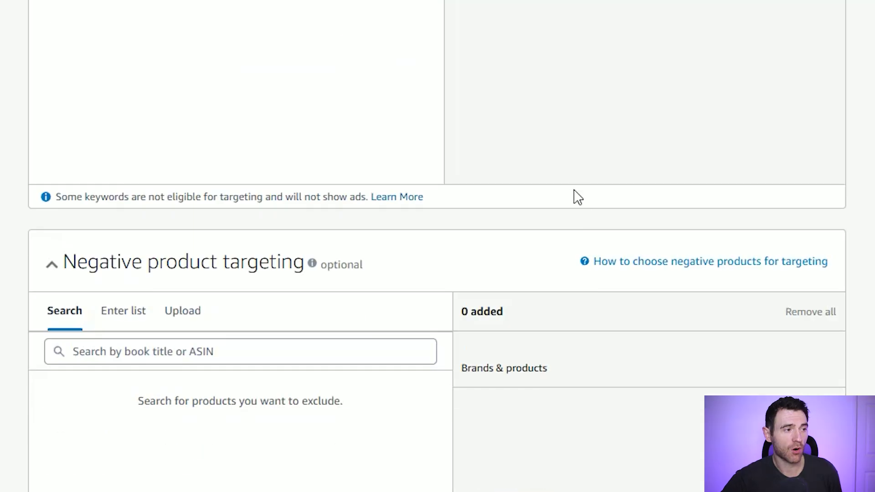
Set the bid adjustment for the top of search (first page) placement to 10%
{"action": "scroll", "coordinate": [574, 195], "scroll_direction": "down", "scroll_amount": 3}
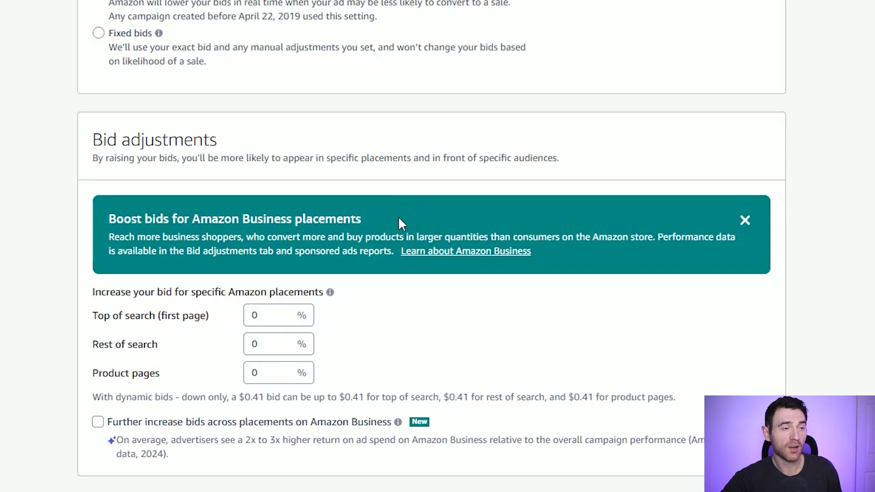
{"action": "scroll", "coordinate": [399, 220], "scroll_direction": "down", "scroll_amount": 2}
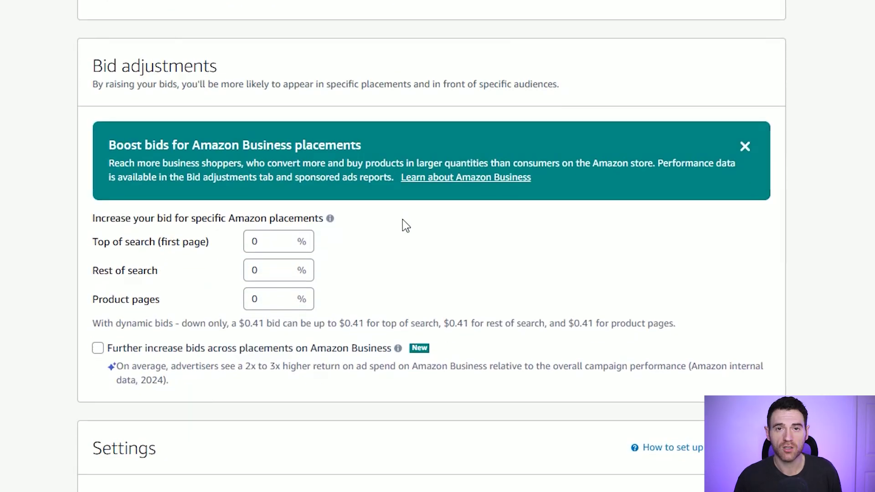
{"action": "key", "text": "Tab"}
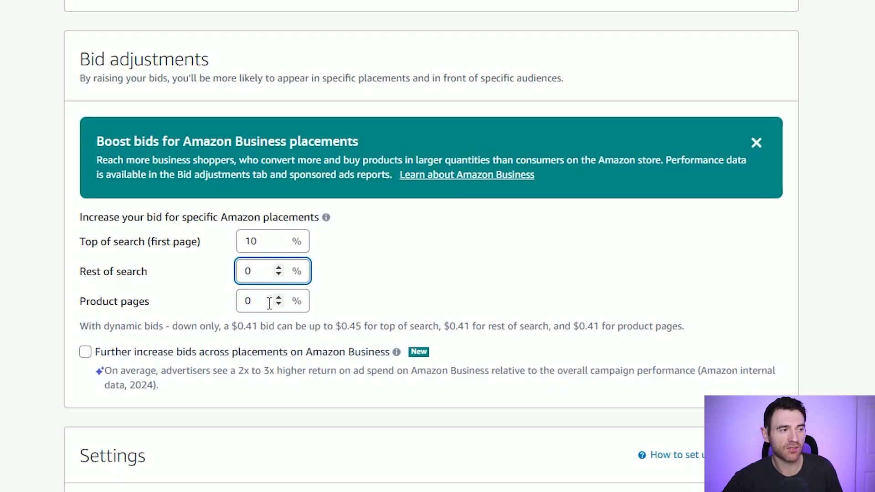
Name the campaign "Coloring Book Minimal Adults AUTO AD" and set its end date to Aug 31, 2025
{"action": "scroll", "coordinate": [435, 277], "scroll_direction": "down", "scroll_amount": 7}
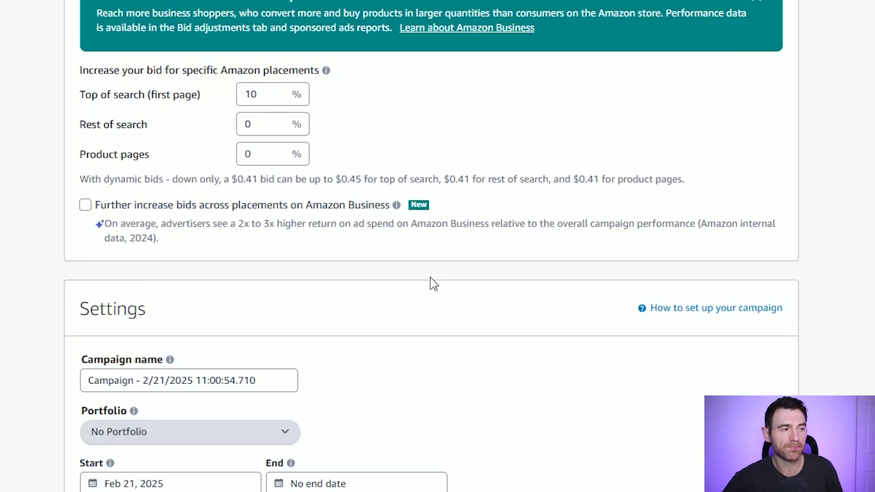
{"action": "triple_click", "coordinate": [291, 184]}
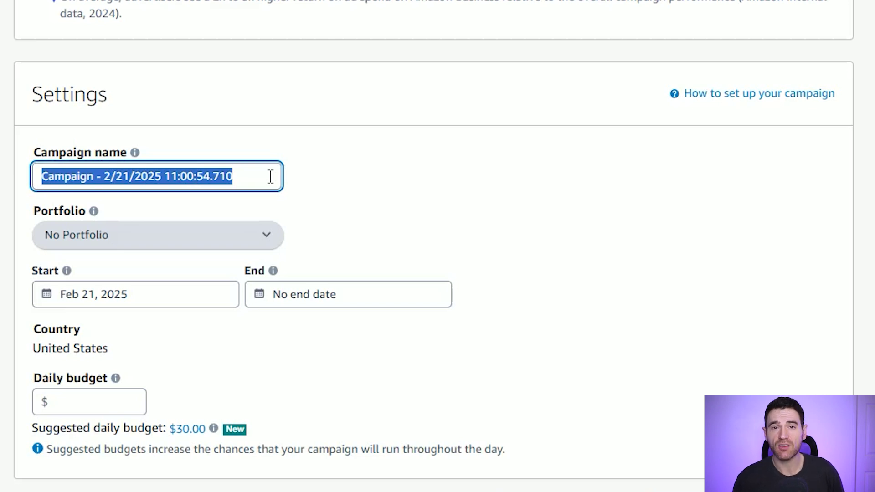
{"action": "type", "text": "C"}
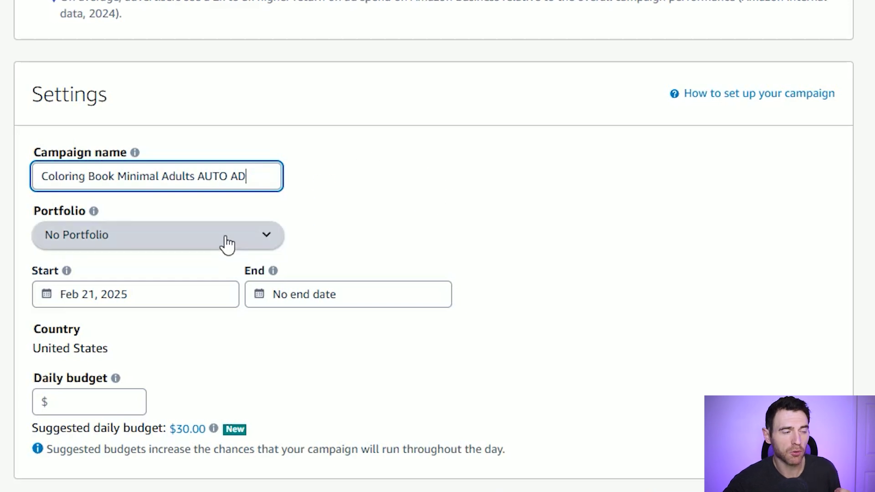
{"action": "left_click", "coordinate": [174, 294]}
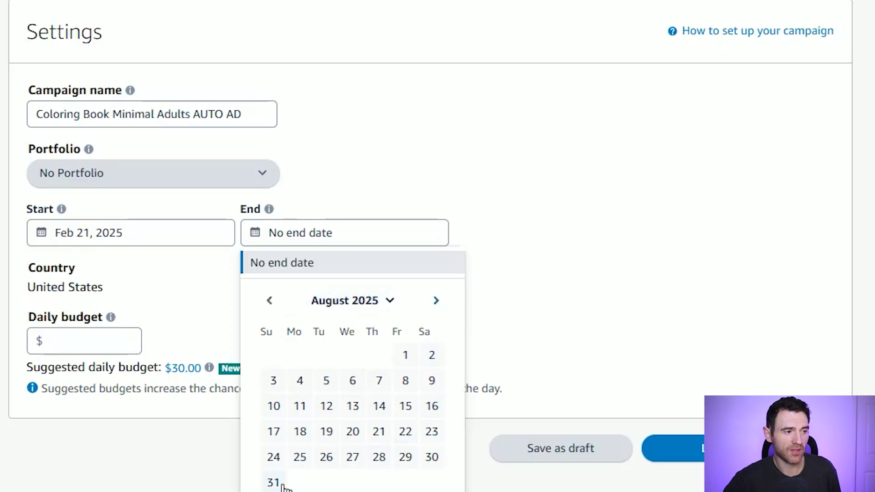
{"action": "left_click", "coordinate": [273, 482]}
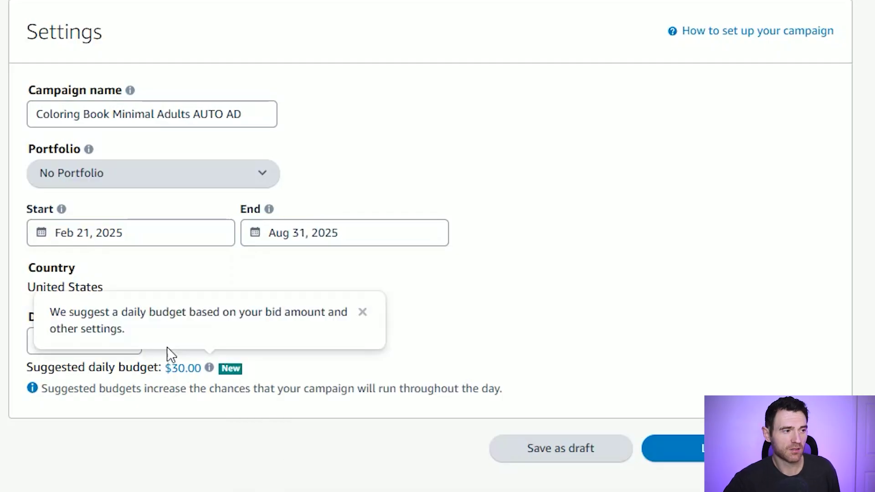
Set the campaign's daily budget to $10 and launch the campaign
{"action": "left_click", "coordinate": [98, 348]}
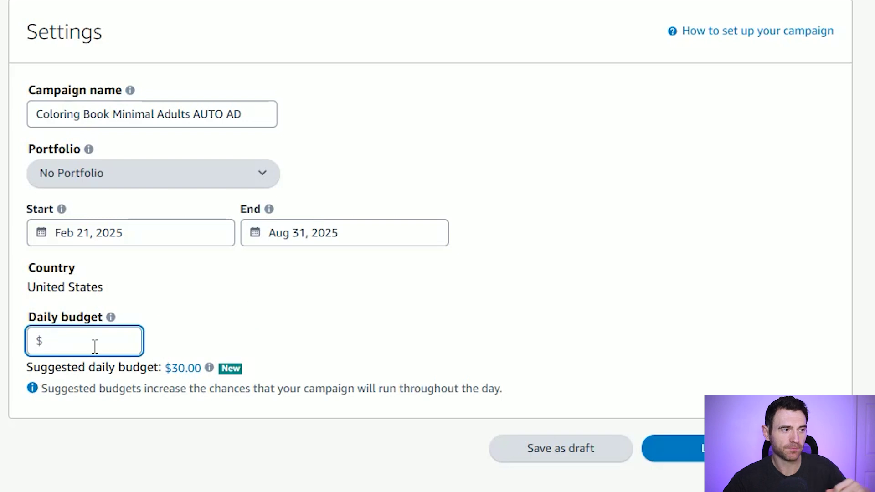
{"action": "type", "text": "10"}
{"action": "left_click", "coordinate": [402, 337]}
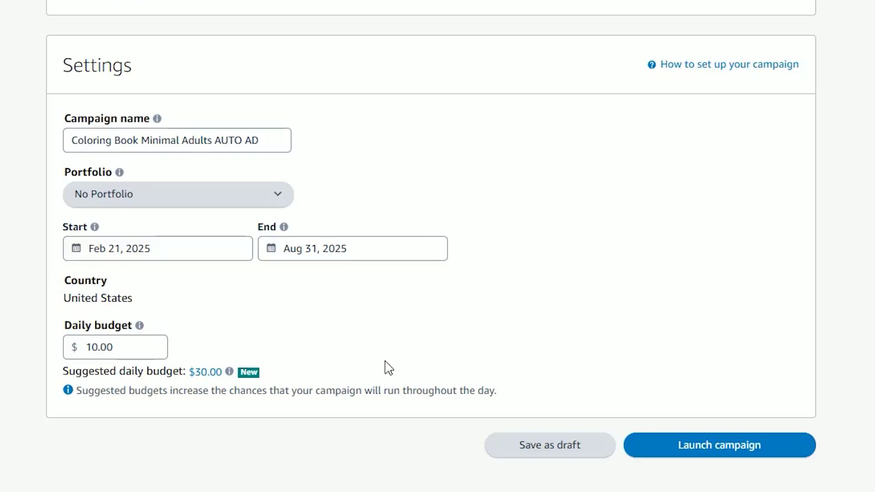
{"action": "left_click", "coordinate": [781, 452]}
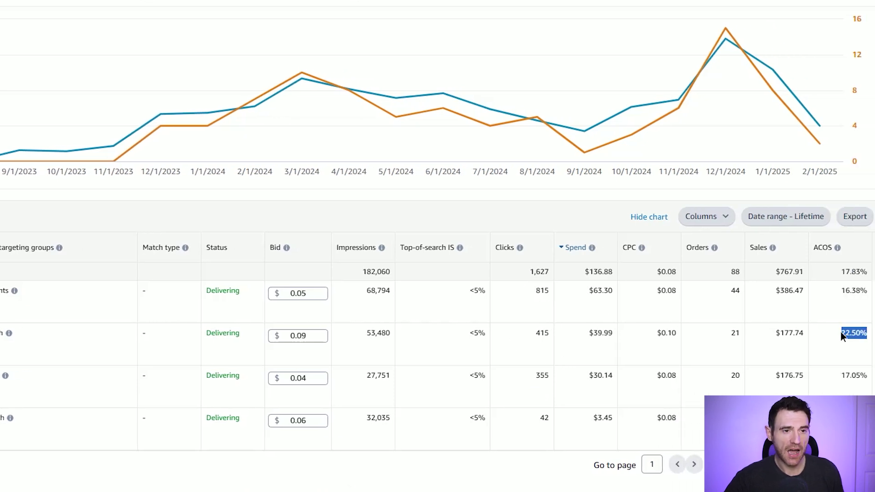
Examine the sales and ACOS per targeting group, and the clicks and orders per customer search term of the auto coloring campaigns
{"action": "left_click_drag", "start_coordinate": [819, 338], "coordinate": [764, 335]}
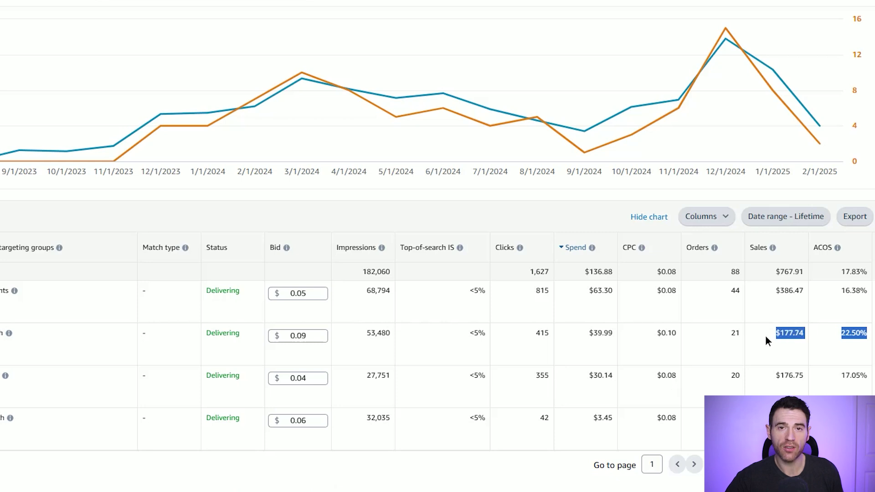
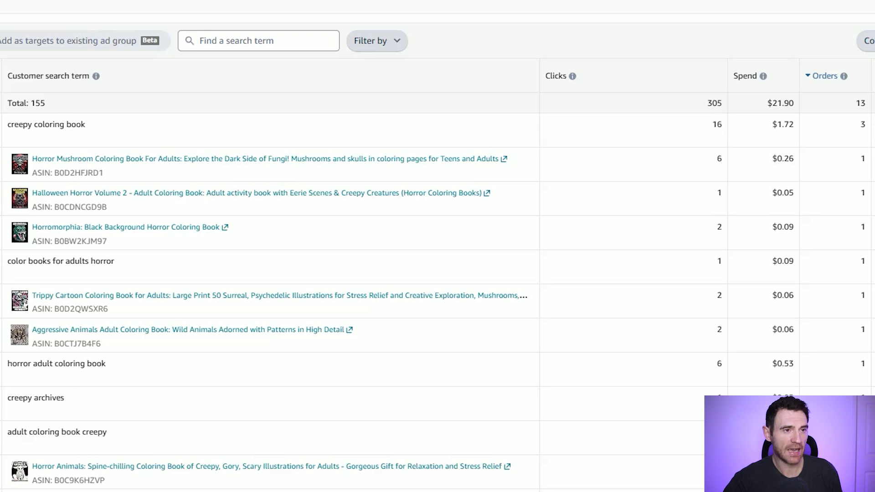
{"action": "left_click_drag", "start_coordinate": [874, 124], "coordinate": [861, 124]}
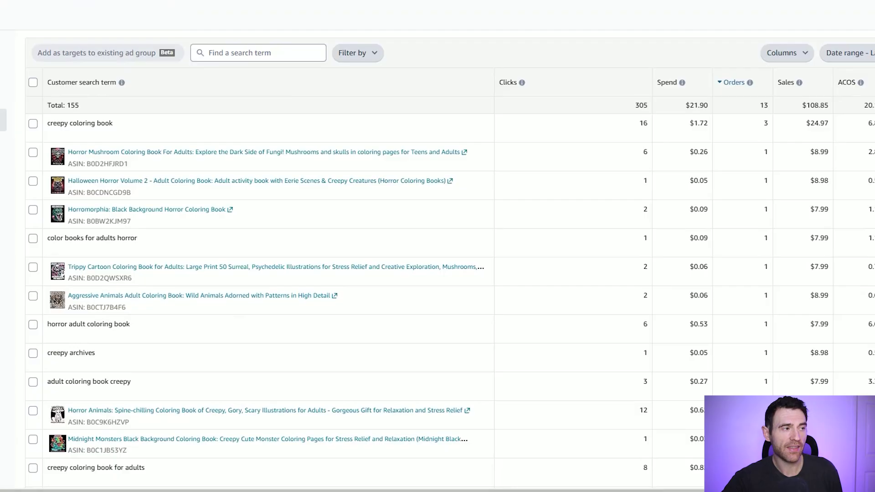
{"action": "scroll", "coordinate": [260, 301], "scroll_direction": "down", "scroll_amount": 2}
{"action": "scroll", "coordinate": [260, 301], "scroll_direction": "up", "scroll_amount": 2}
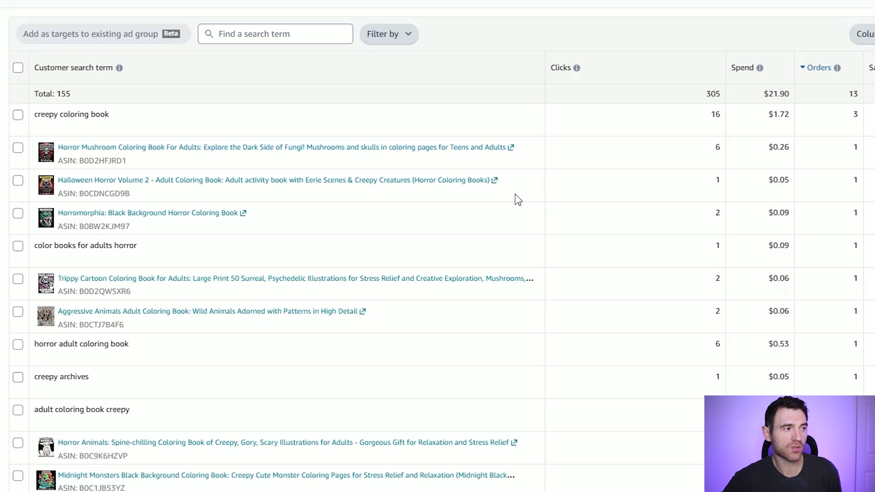
{"action": "scroll", "coordinate": [516, 195], "scroll_direction": "down", "scroll_amount": 2}
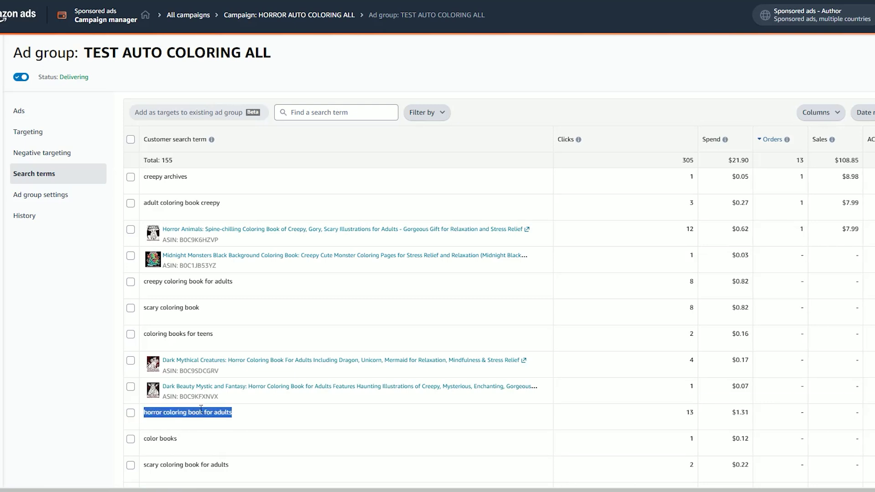
Try to add "horror coloring book for adults" as a negative exact keyword in the TEST AUTO COLORING ALL ad group
{"action": "left_click", "coordinate": [65, 154]}
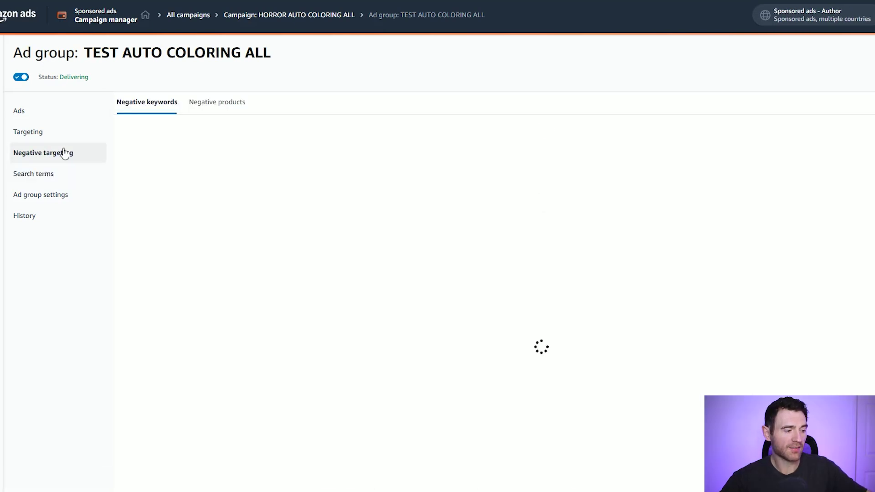
{"action": "left_click", "coordinate": [195, 133]}
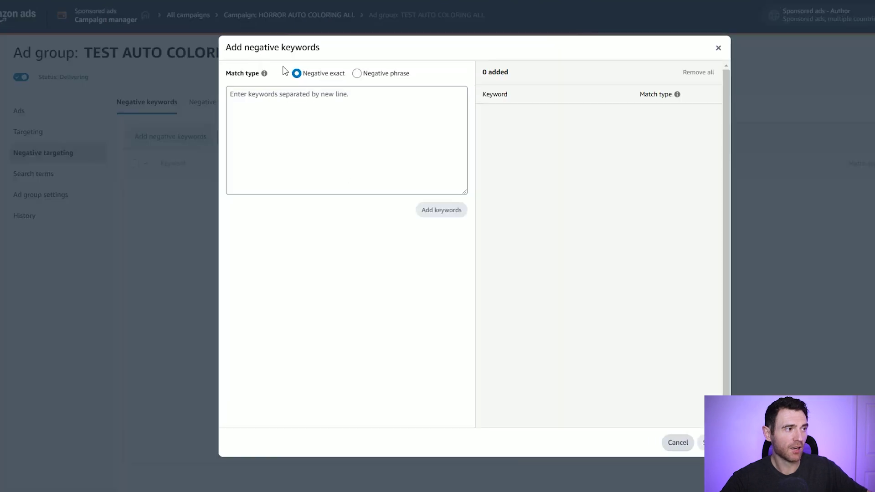
{"action": "left_click", "coordinate": [453, 210]}
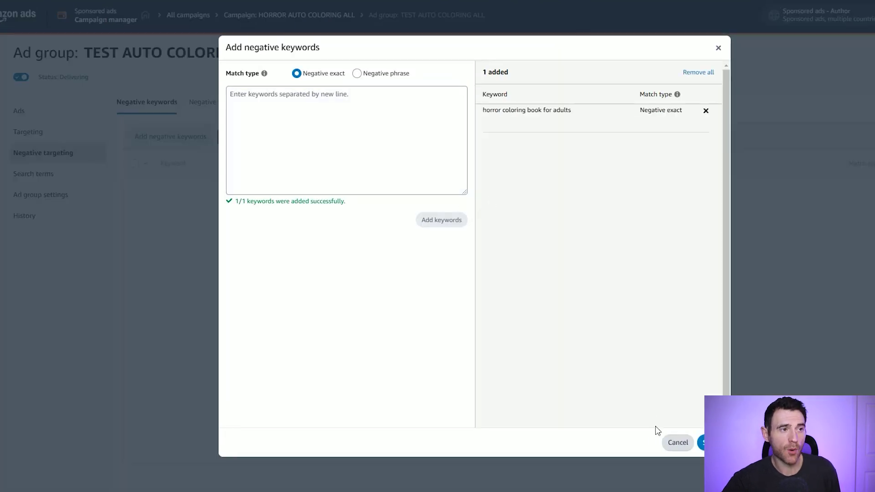
{"action": "key", "text": "Escape"}
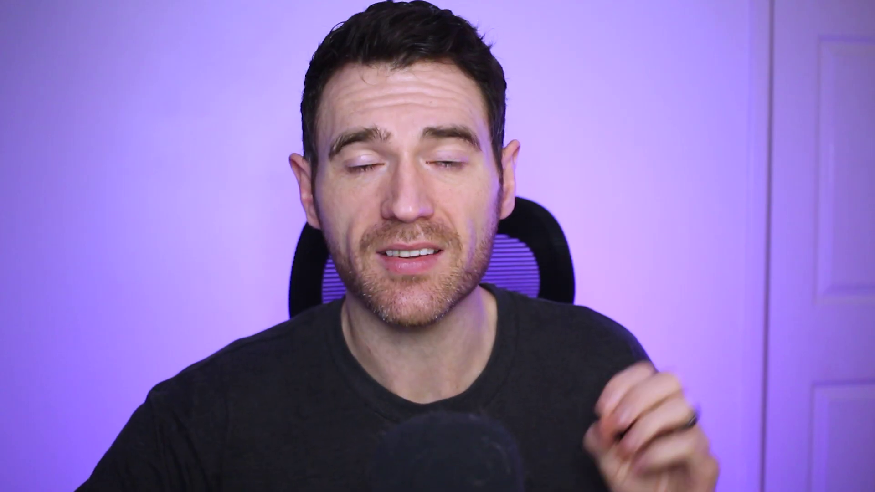